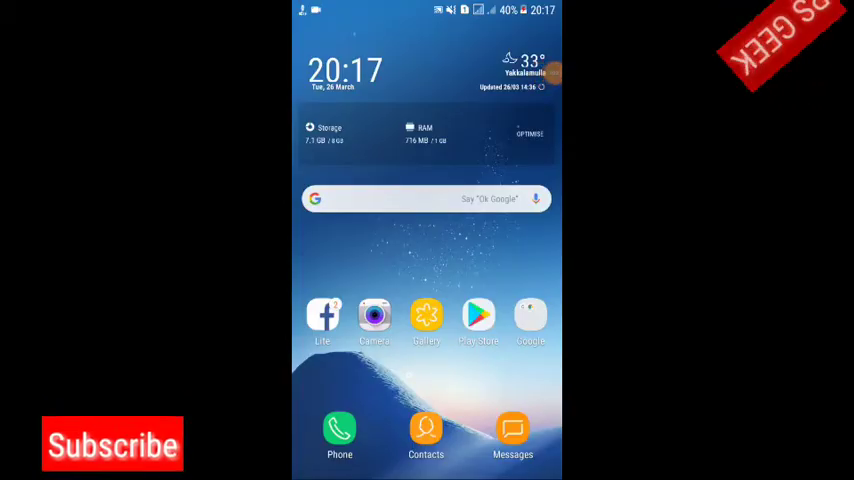
- Swipe three home screen pages over to the DiskDigger and Speedometer page and launch DiskDigger
drag(520, 250, 320, 250)
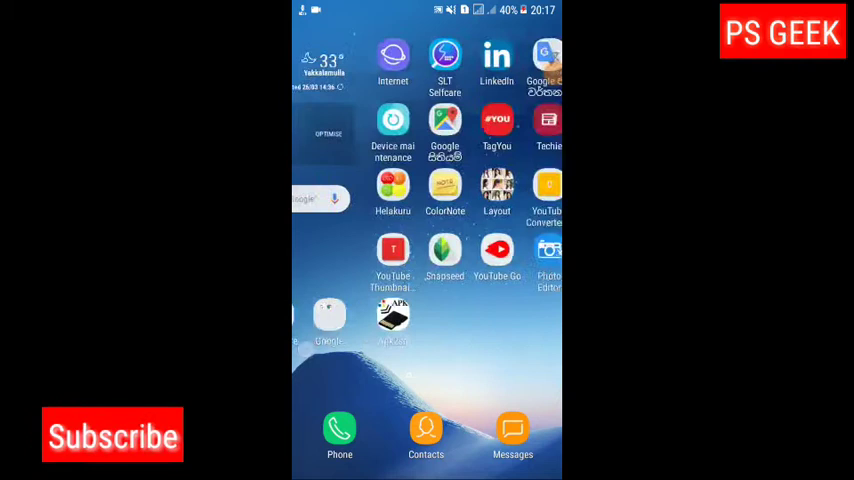
drag(520, 250, 330, 250)
drag(520, 250, 330, 250)
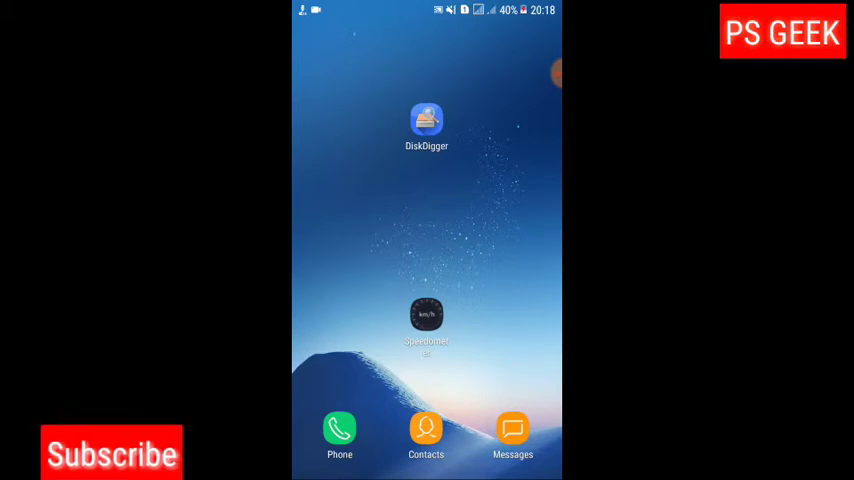
click(418, 137)
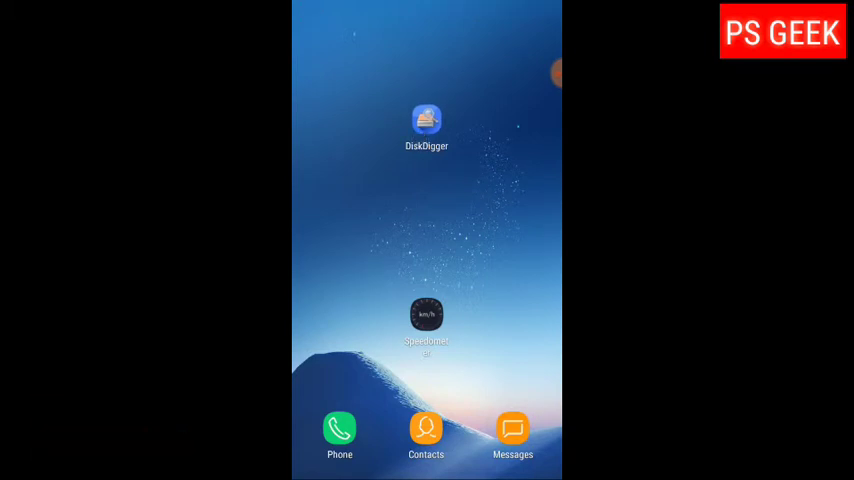
- Start a JPG-only photo scan, skipping the upgrade offer, and open a found photo's options
click(426, 122)
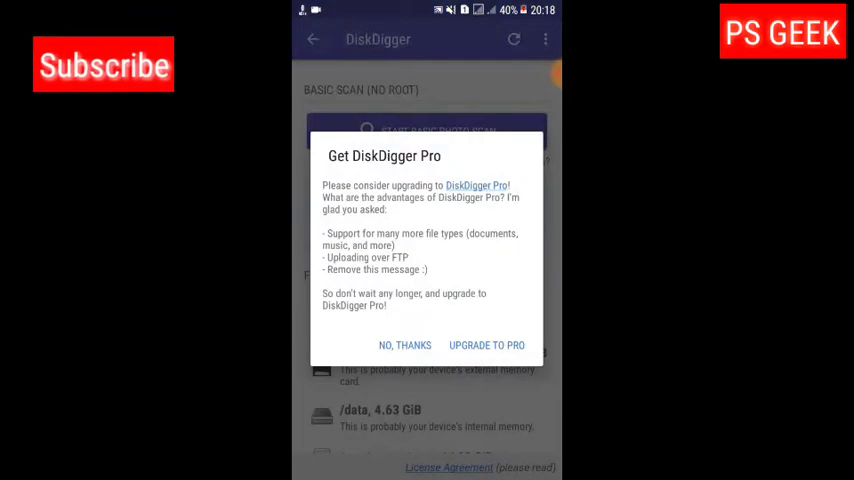
click(404, 345)
scroll(426, 300, down, 5)
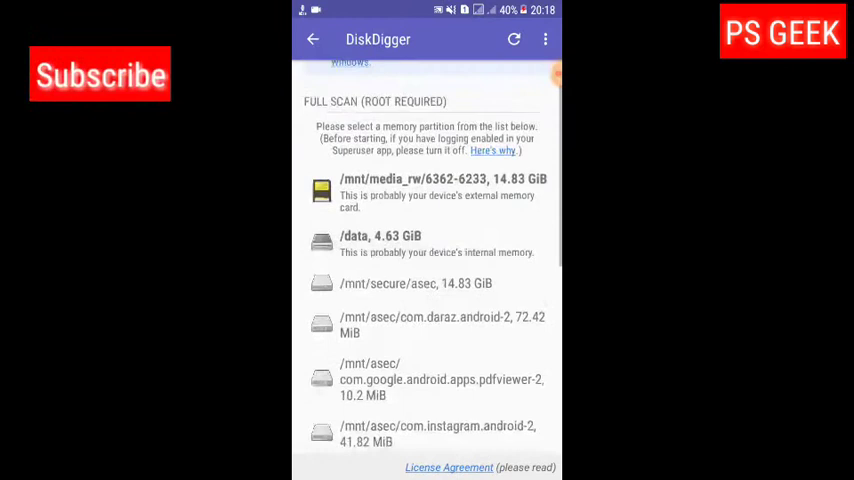
click(370, 165)
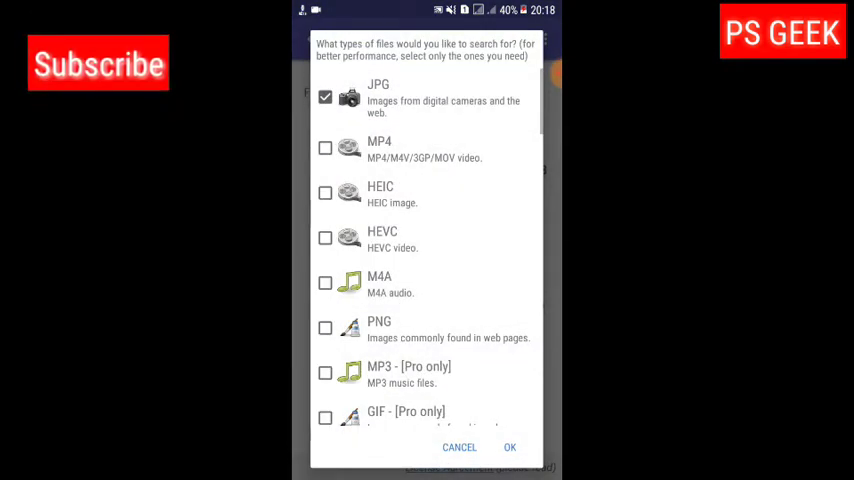
click(510, 447)
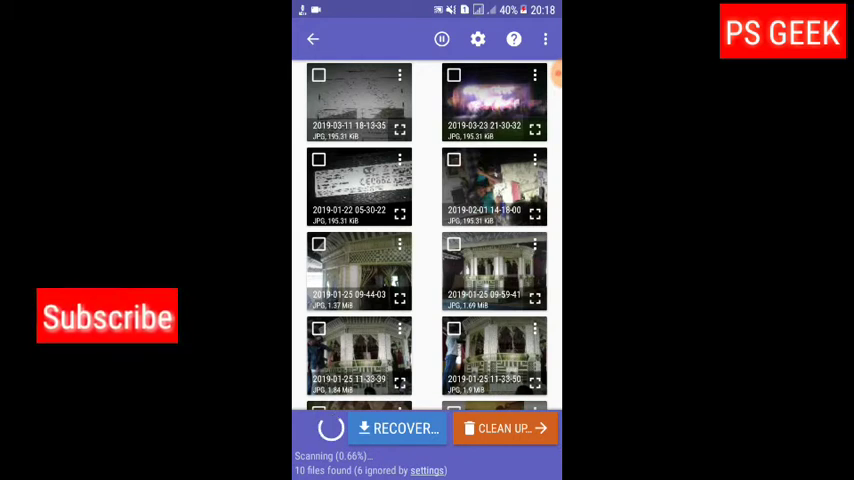
click(535, 244)
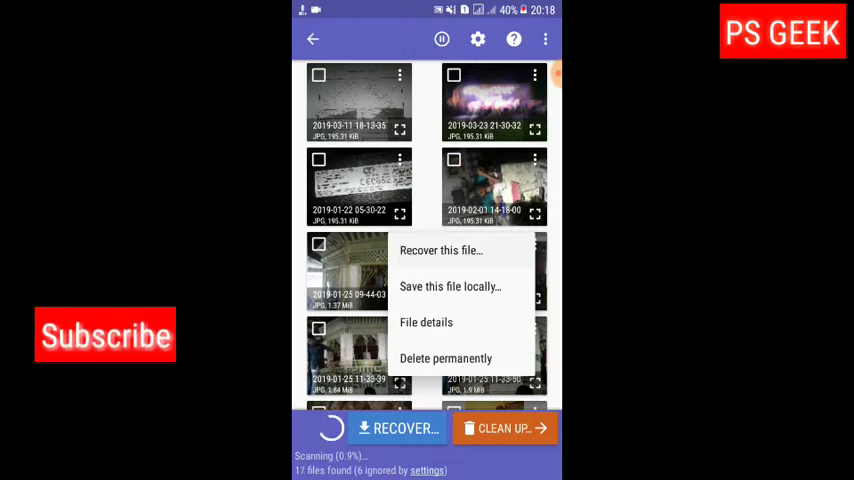
- Recover a found photo into the CALL folder on the SD card
click(450, 286)
click(404, 345)
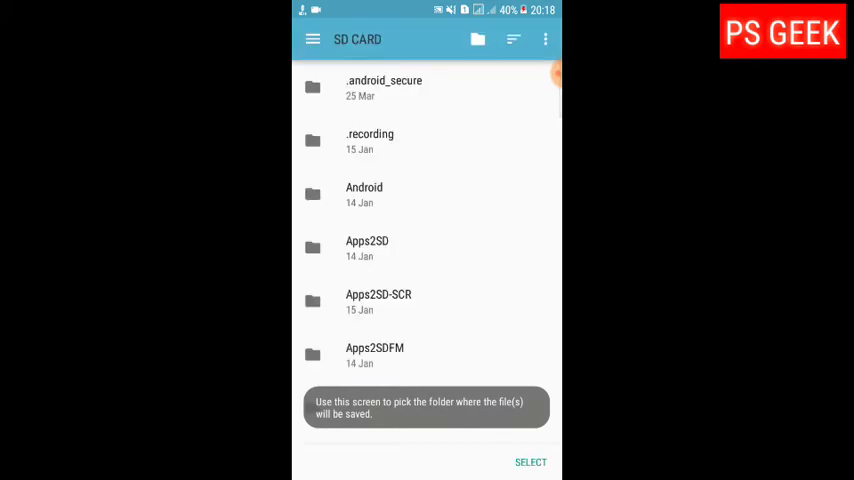
click(530, 462)
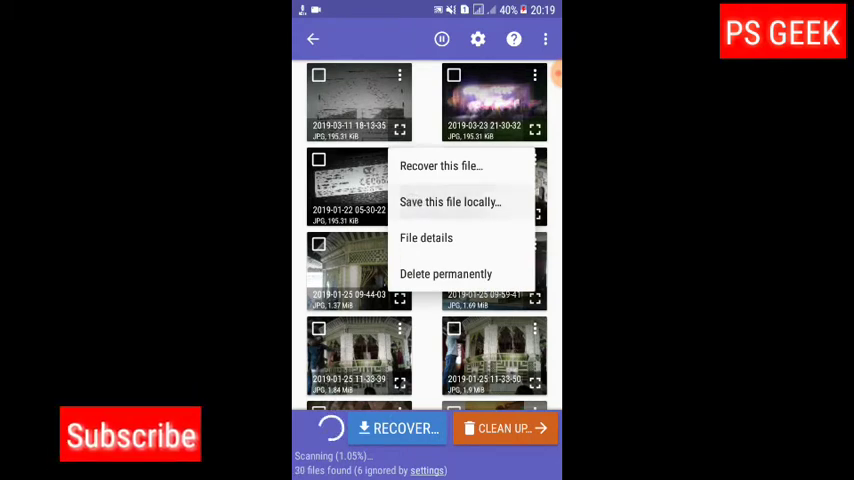
click(450, 201)
scroll(427, 250, down, 2)
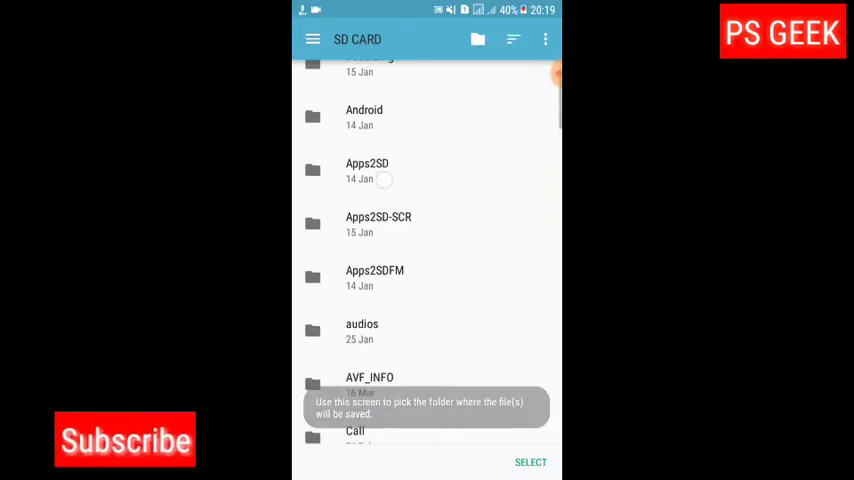
scroll(427, 250, up, 2)
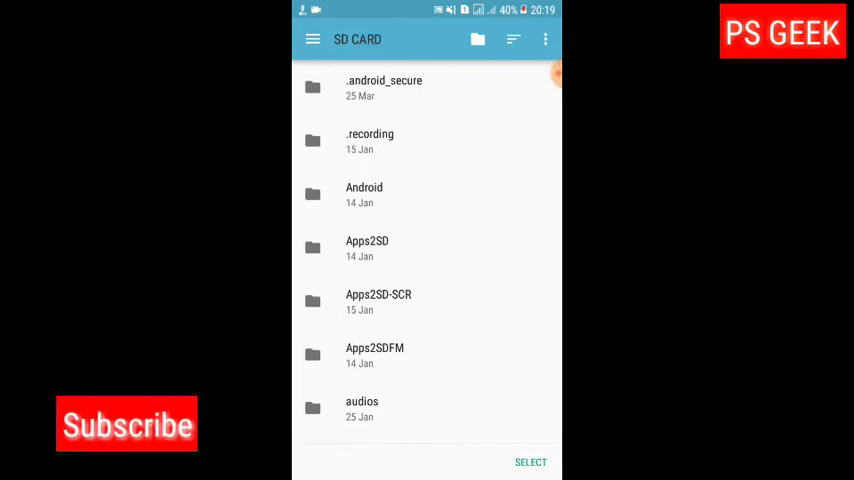
scroll(354, 201, down, 2)
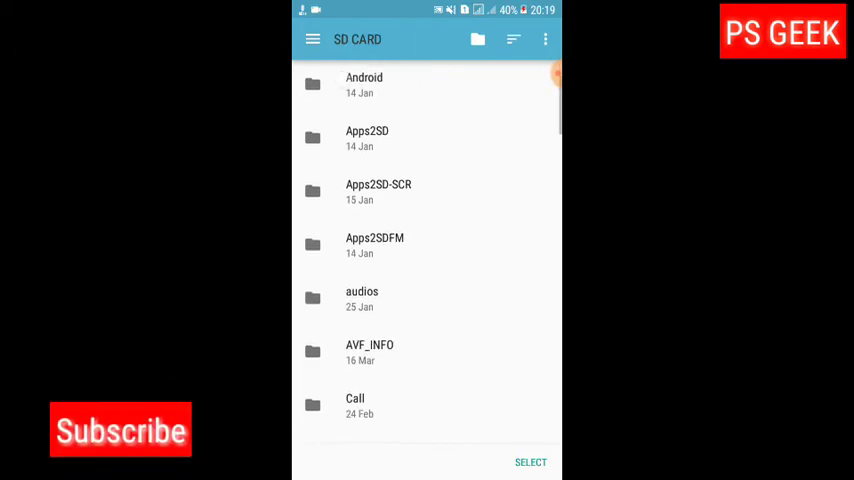
scroll(427, 250, down, 3)
scroll(347, 200, down, 4)
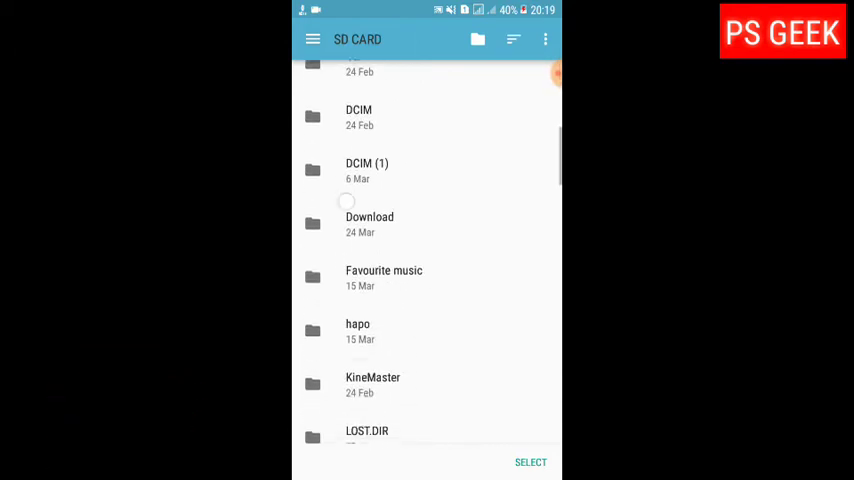
scroll(347, 200, up, 1)
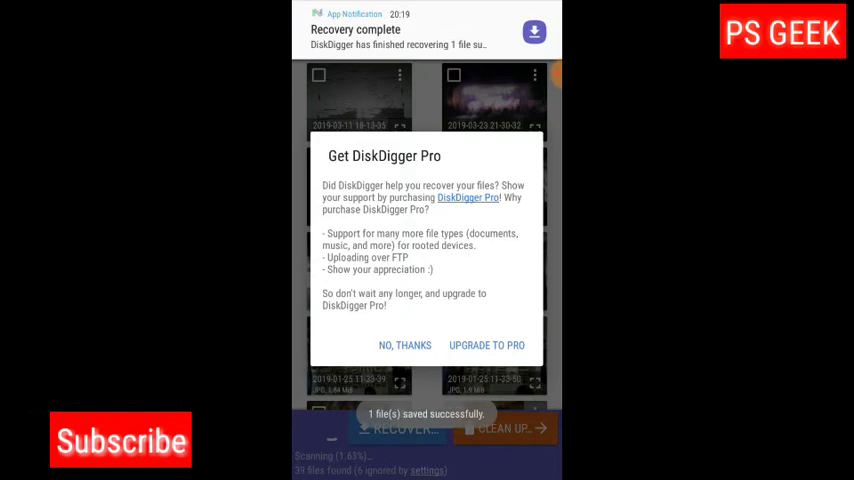
click(405, 345)
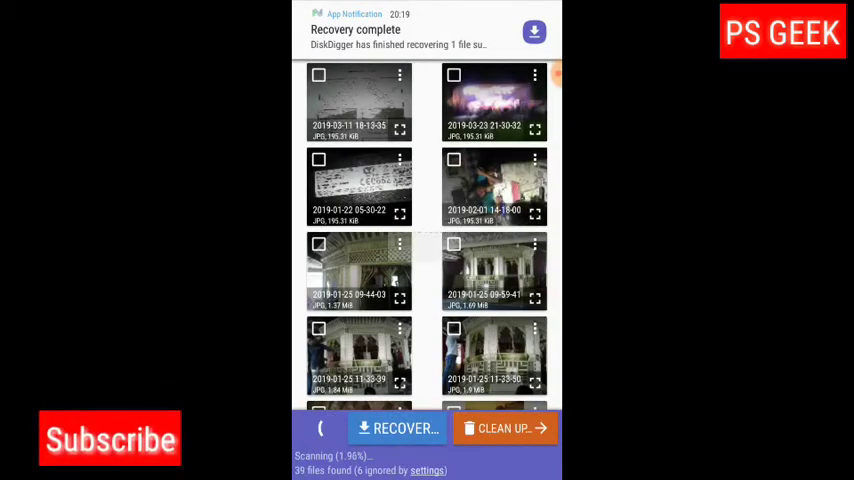
click(534, 244)
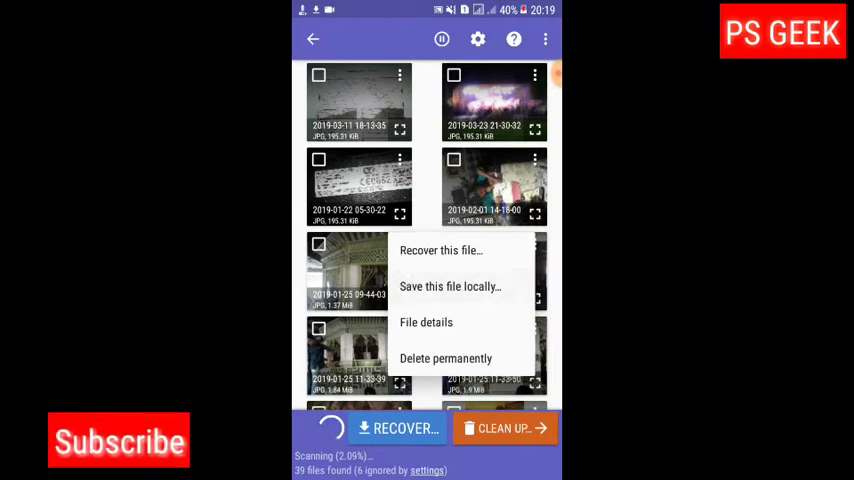
click(450, 286)
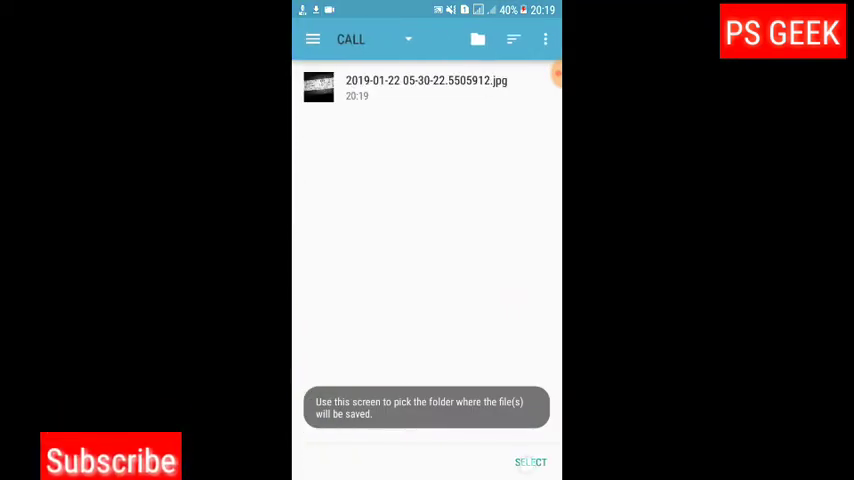
click(530, 462)
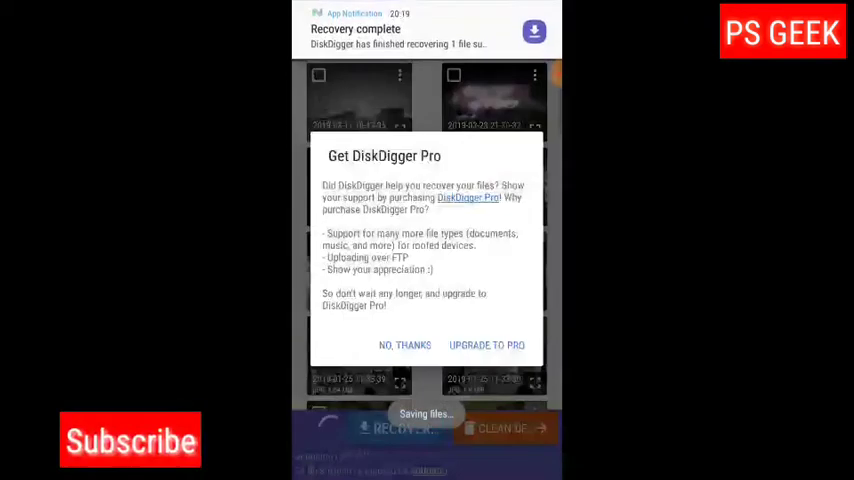
click(402, 344)
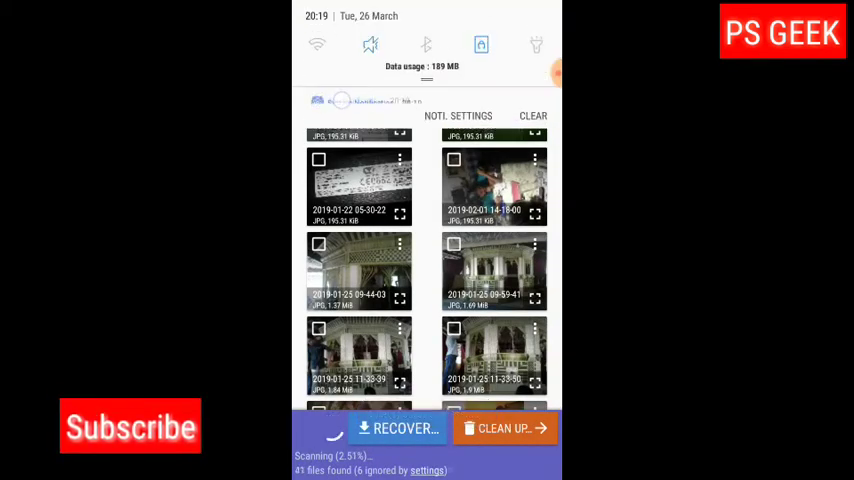
- Check the recovery-complete notification, then close DiskDigger from recent apps
drag(427, 5, 427, 320)
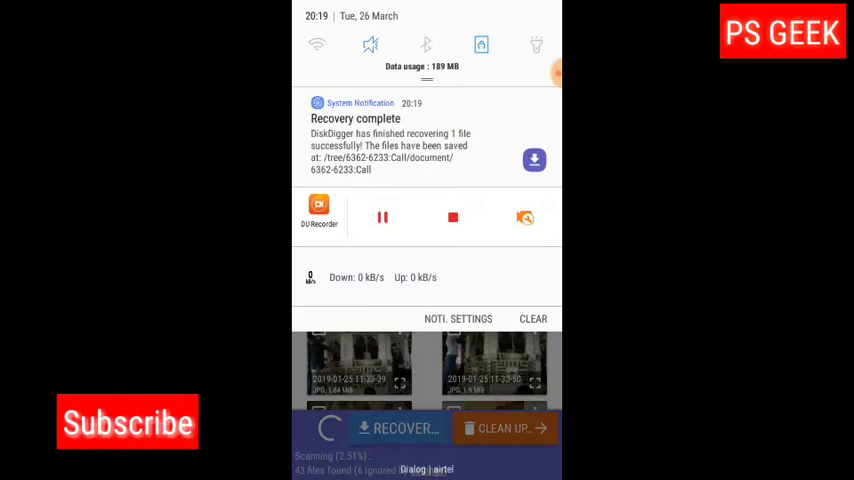
drag(395, 295, 395, 60)
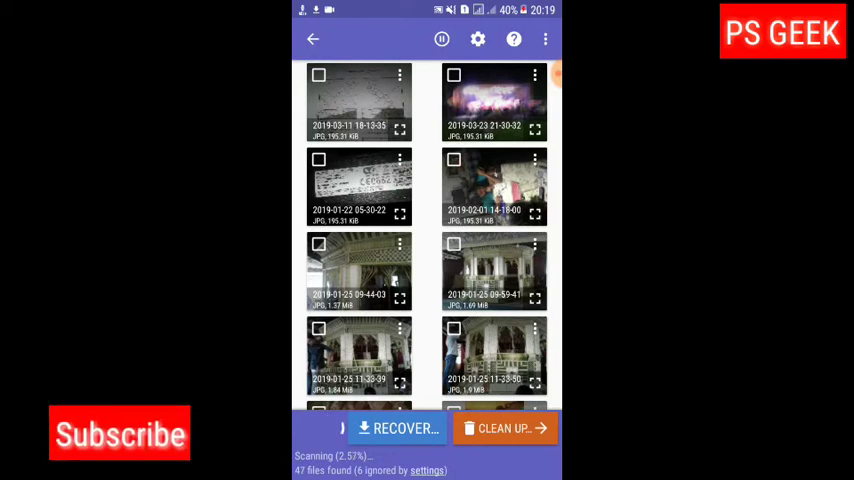
click(399, 428)
click(509, 271)
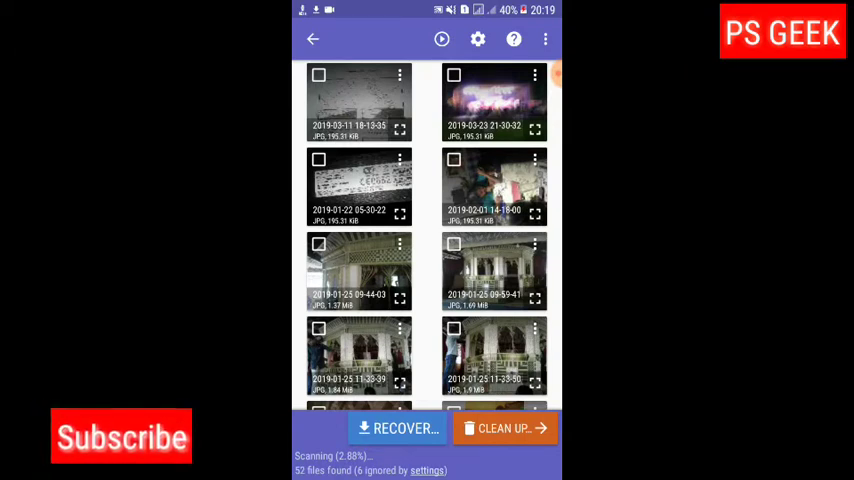
key(super)
click(427, 459)
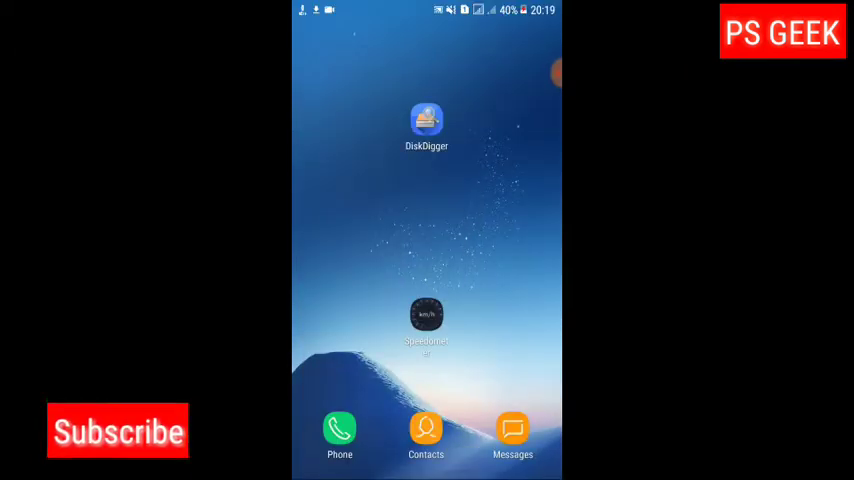
click(552, 80)
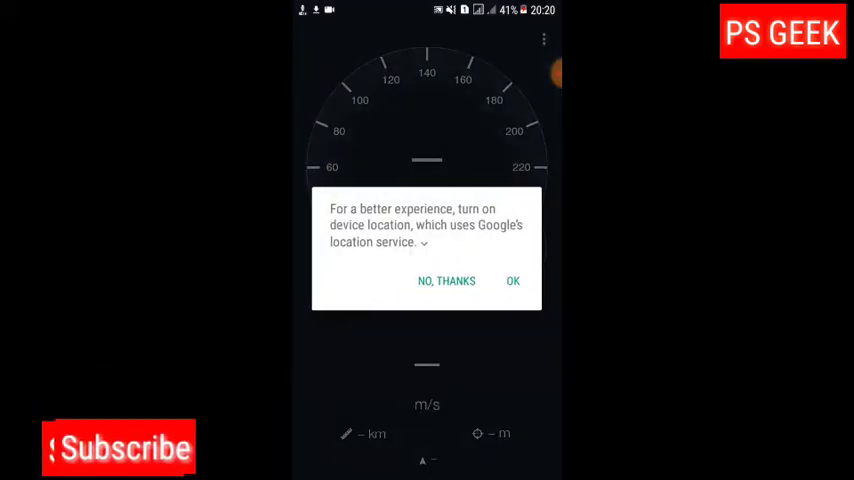
click(424, 242)
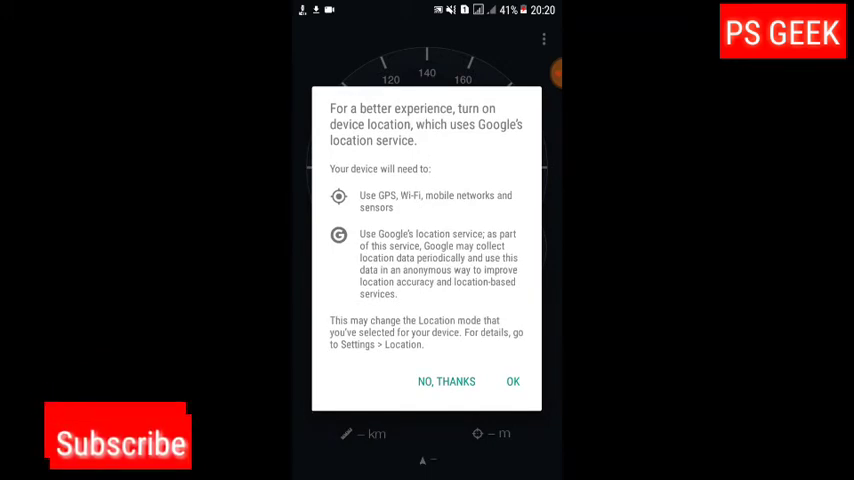
drag(427, 5, 427, 250)
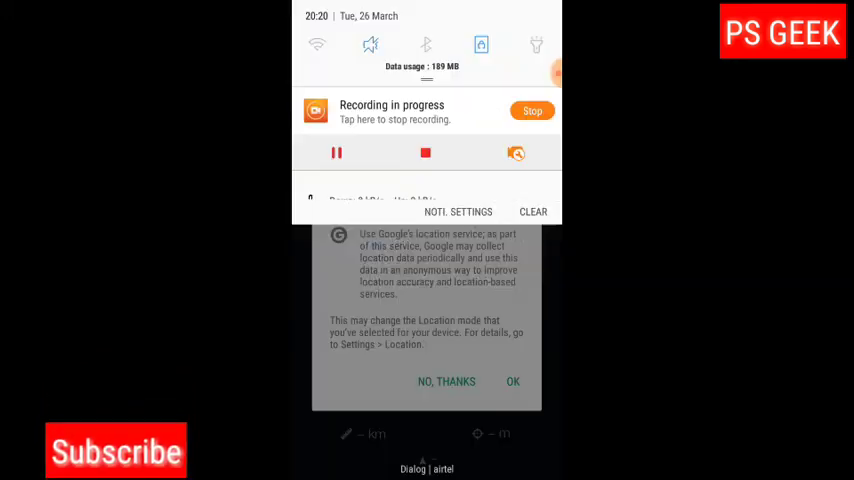
mouse_move(427, 120)
mouse_down()
mouse_move(427, 400)
mouse_move(425, 150)
mouse_up()
drag(355, 139, 355, 20)
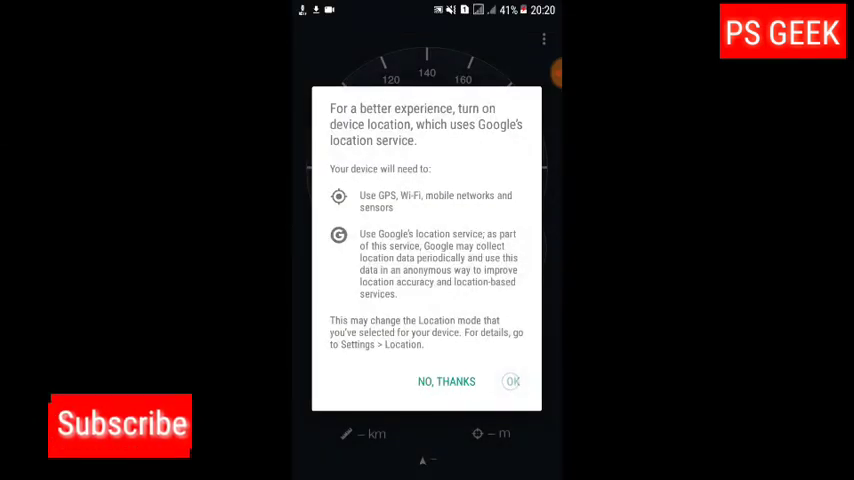
click(446, 381)
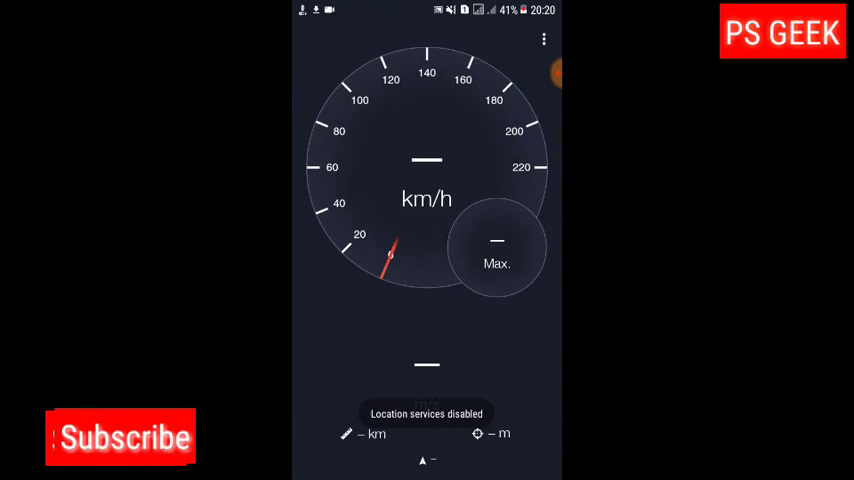
key(super)
click(528, 122)
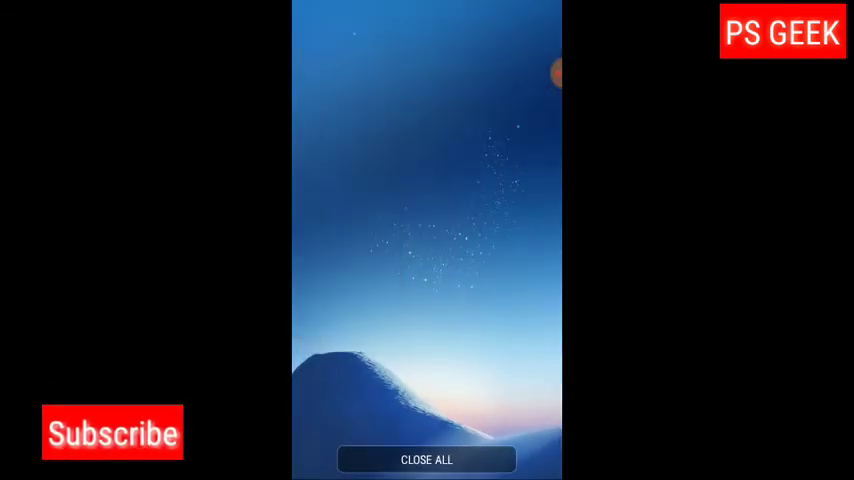
click(552, 79)
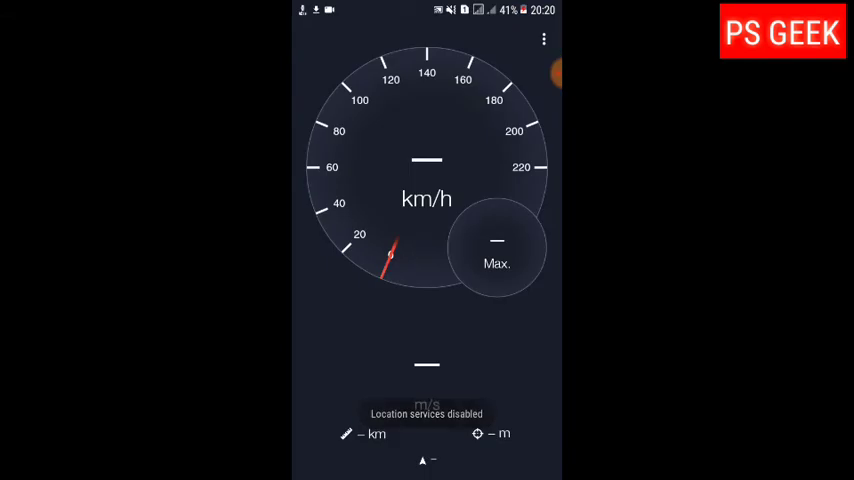
key(super)
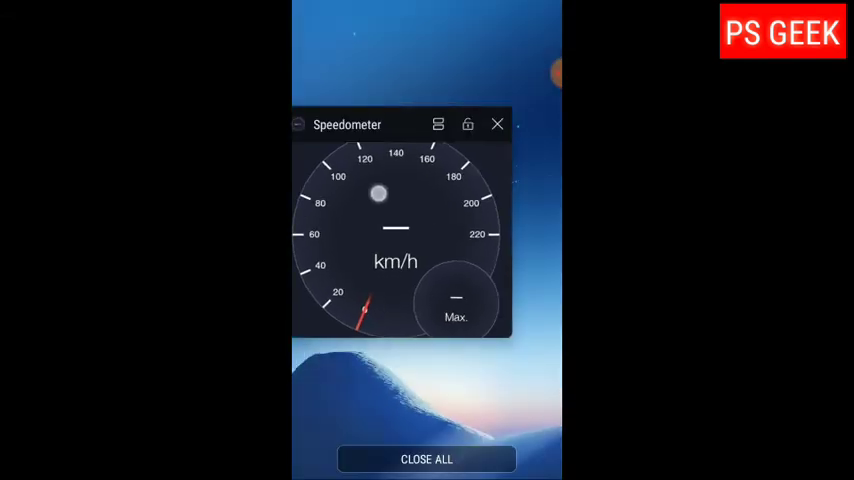
drag(378, 193, 300, 195)
click(548, 72)
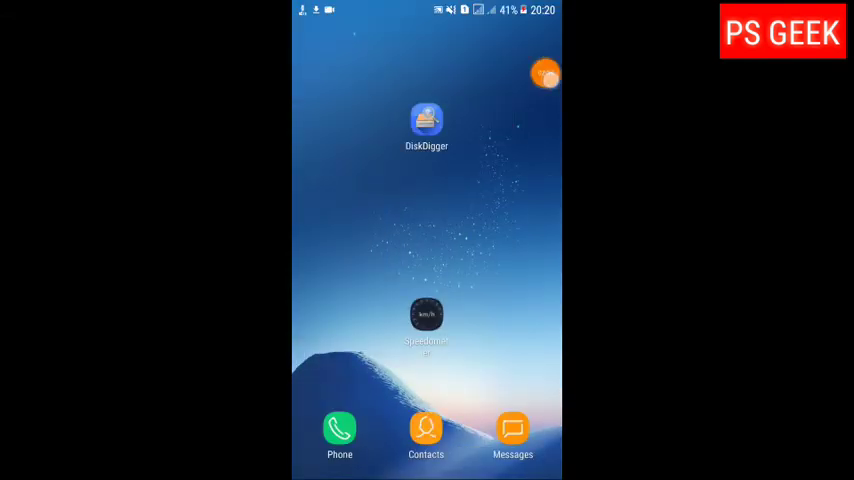